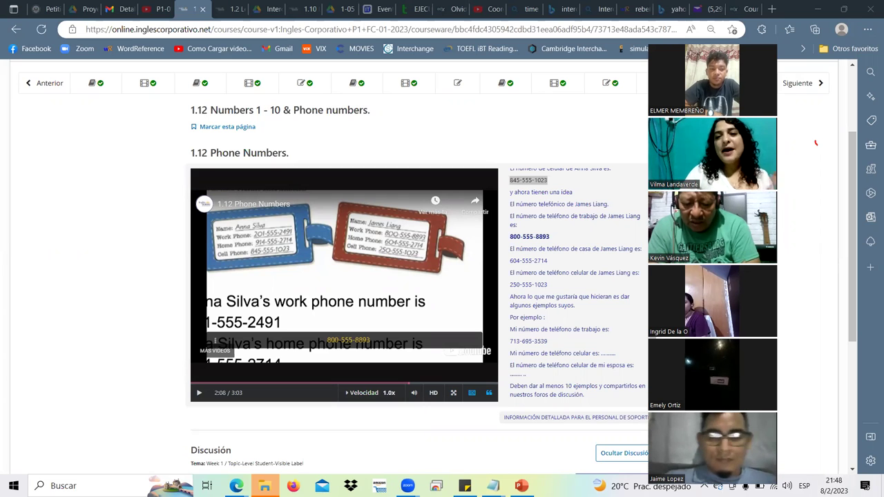
Open the 1.13 Knowledge Check page of the course unit and play its listening audio.
scroll(789, 372, "up", 2)
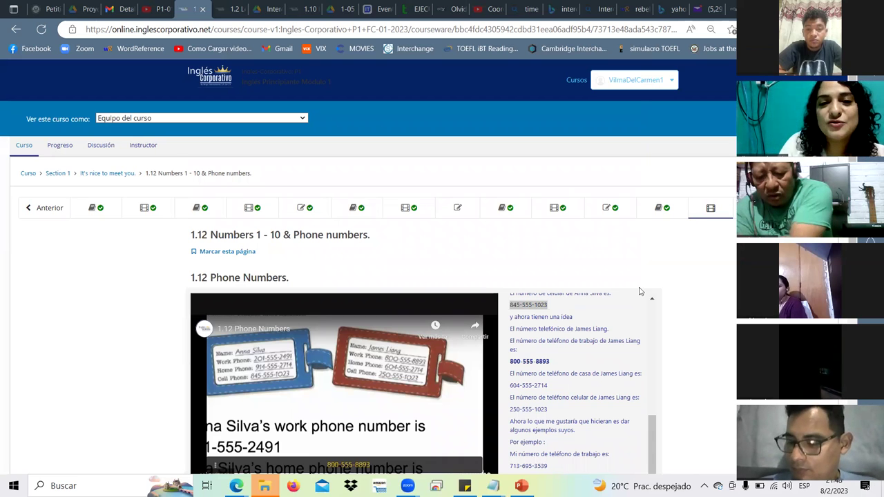
scroll(658, 280, "down", 2)
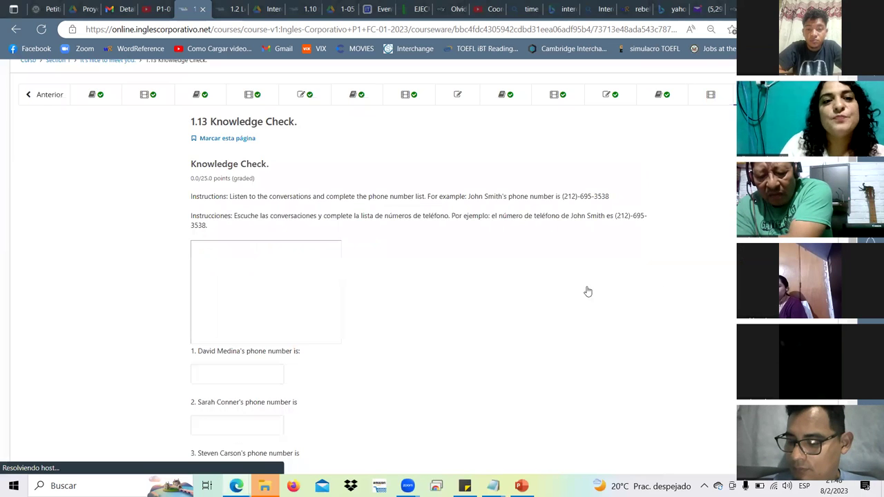
scroll(586, 290, "down", 1)
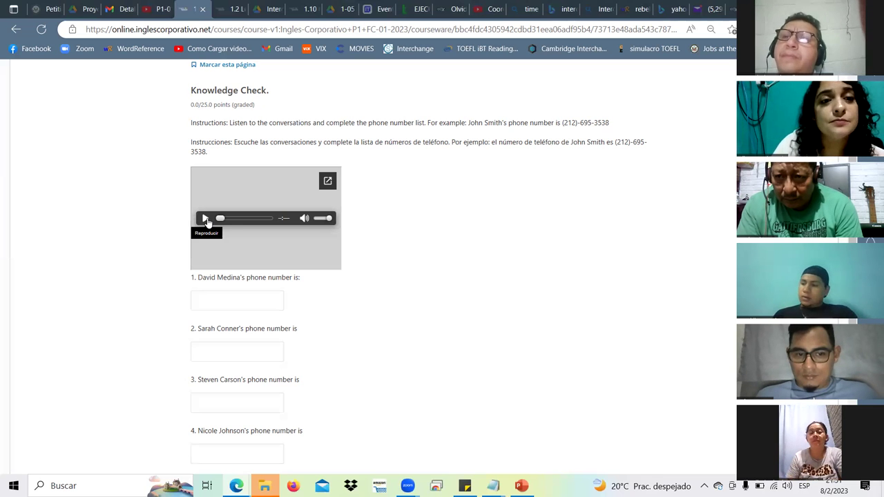
left_click(205, 219)
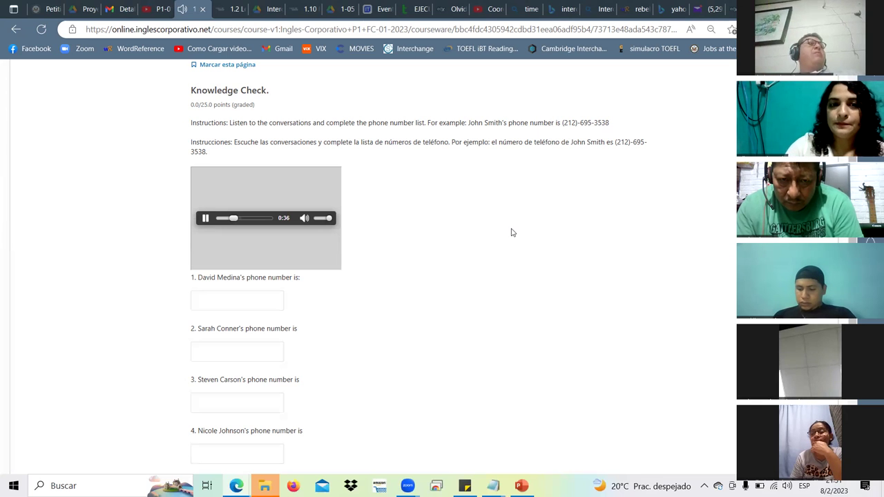
Fill in the phone number answers for questions 1 and 2 with the saved entries written without spaces.
scroll(511, 233, "down", 1)
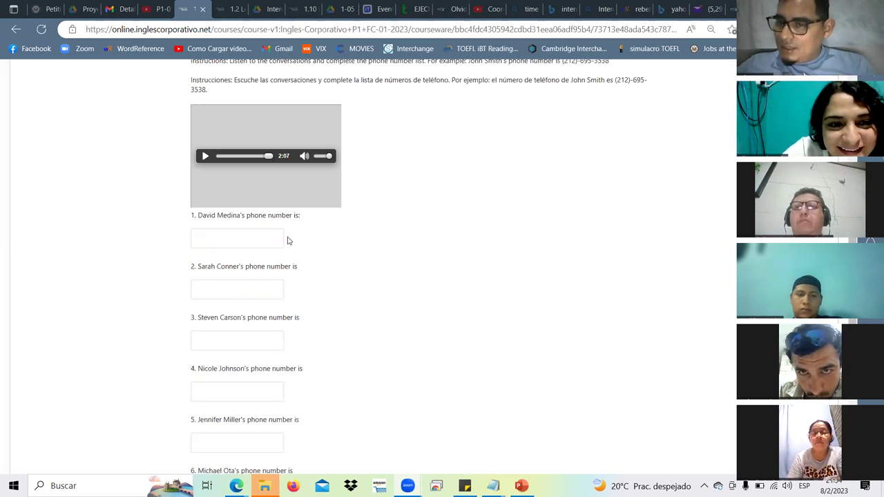
left_click(257, 241)
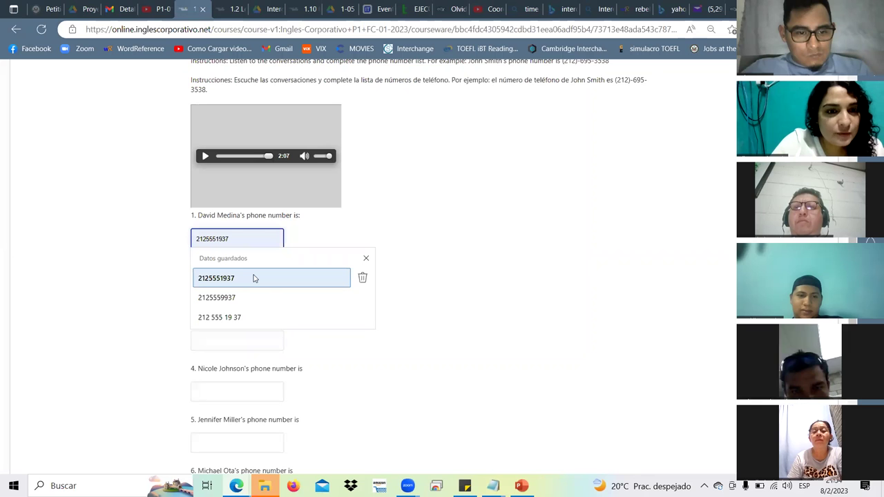
left_click(254, 278)
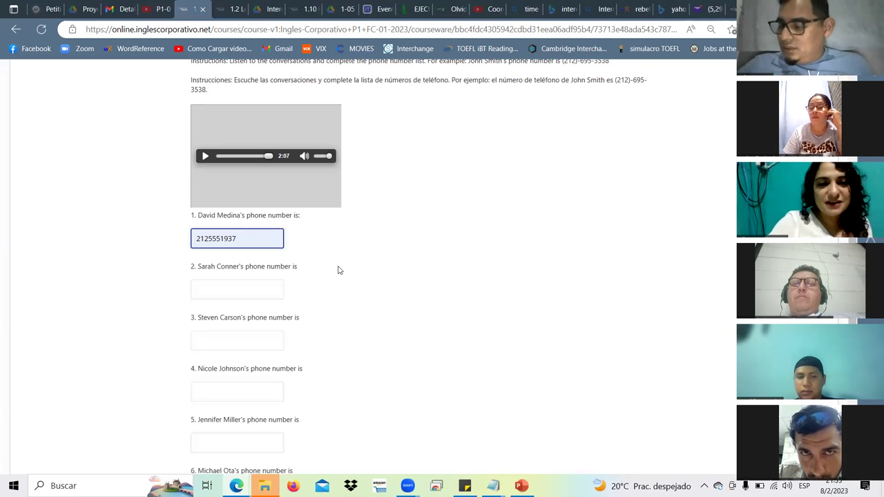
left_click(266, 286)
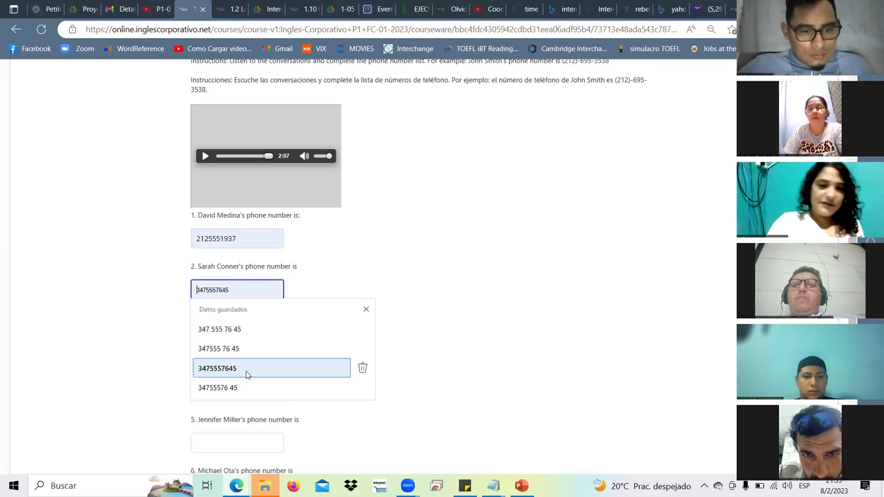
left_click(247, 369)
left_click(379, 239)
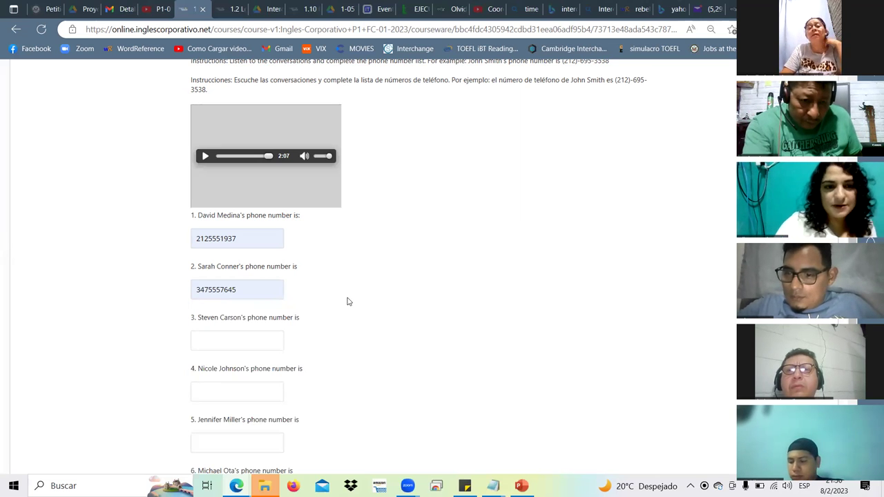
Fill in the phone number answers for questions 3 and 4 with the saved entries written without spaces.
left_click(224, 338)
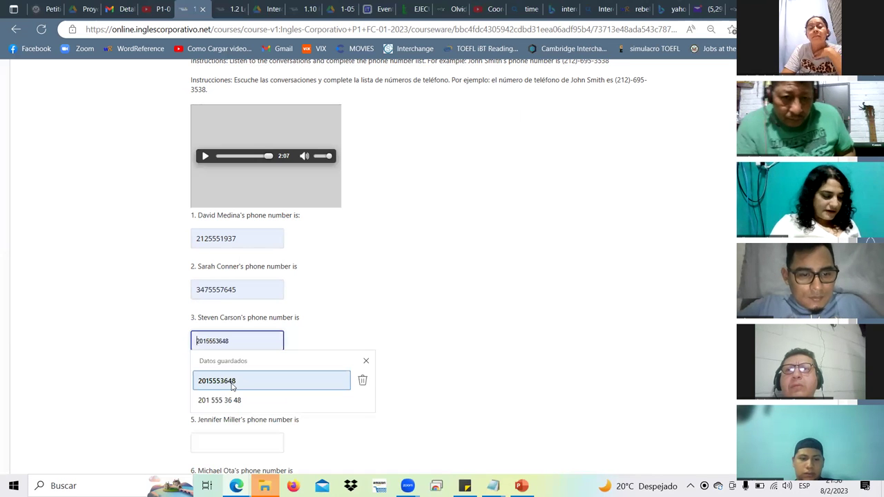
left_click(431, 325)
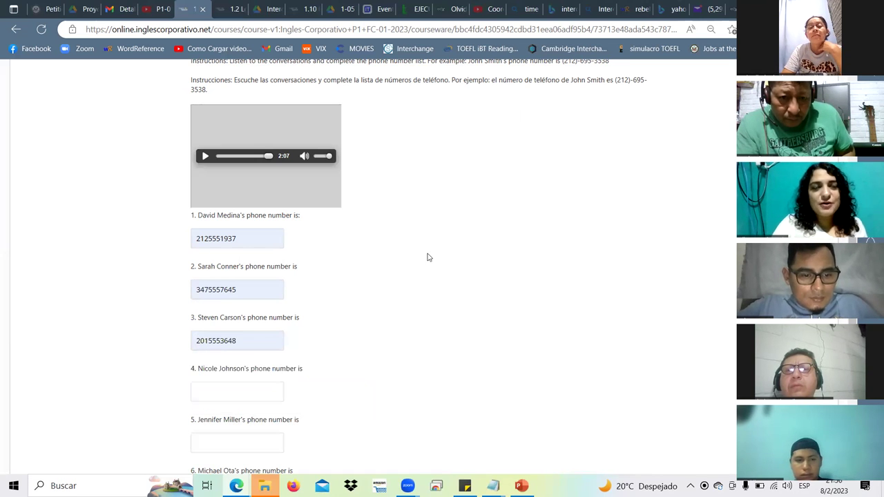
scroll(493, 183, "down", 1)
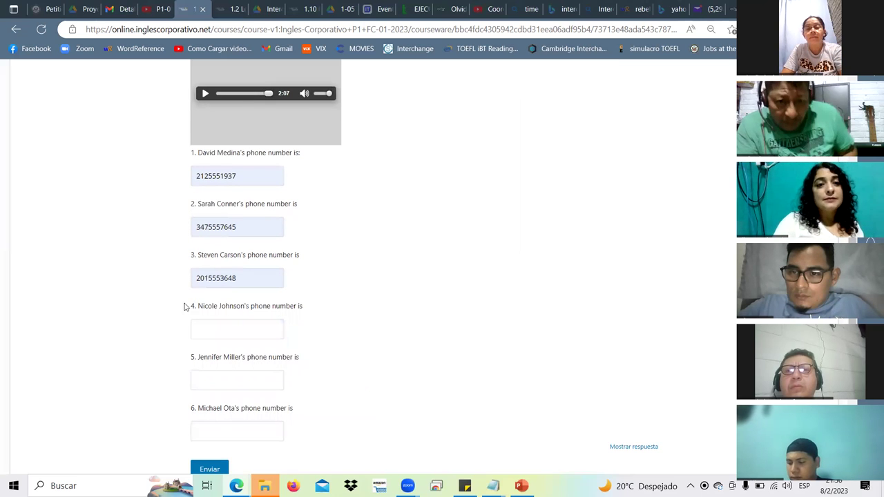
left_click_drag(327, 294, 390, 294)
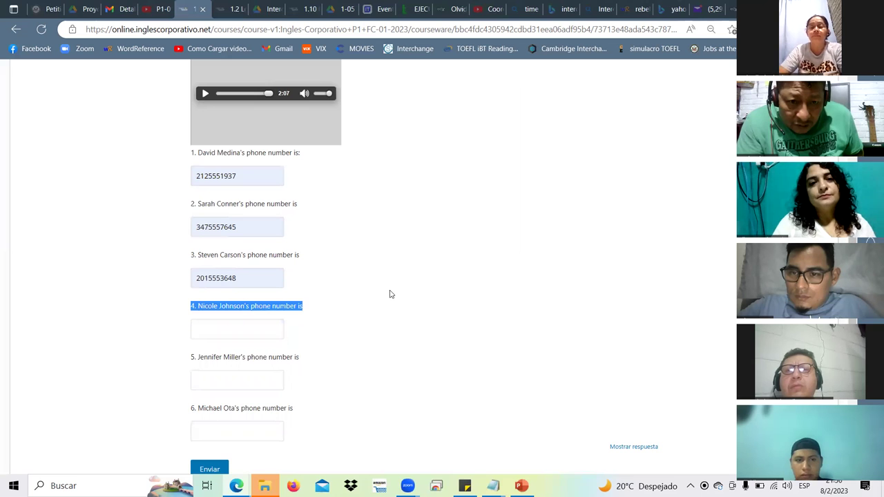
key("ctrl+plus")
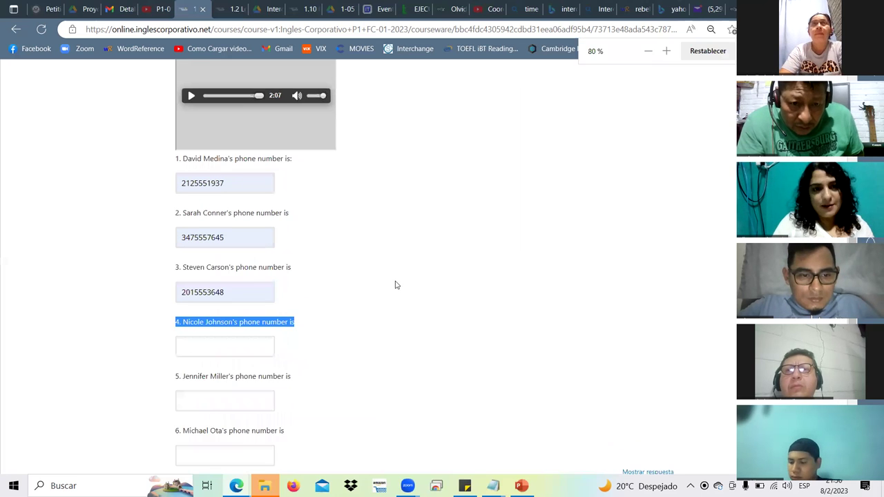
left_click(407, 278)
scroll(405, 274, "down", 1)
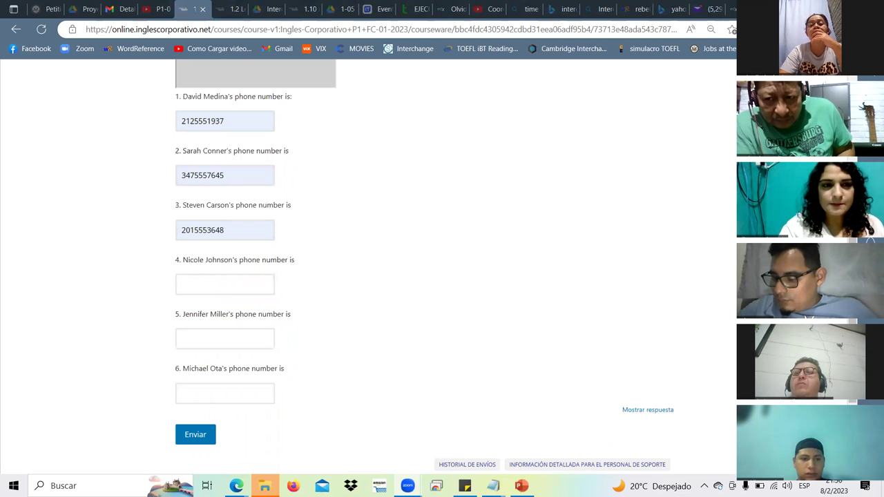
left_click(243, 284)
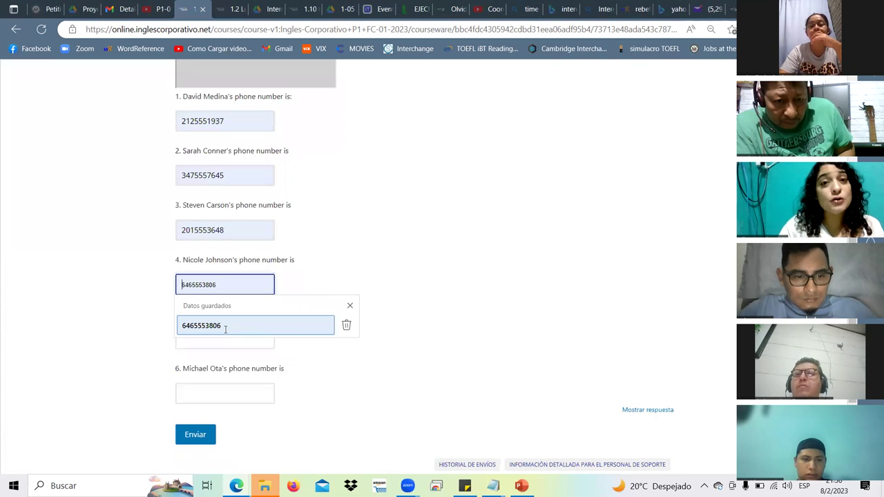
left_click(225, 325)
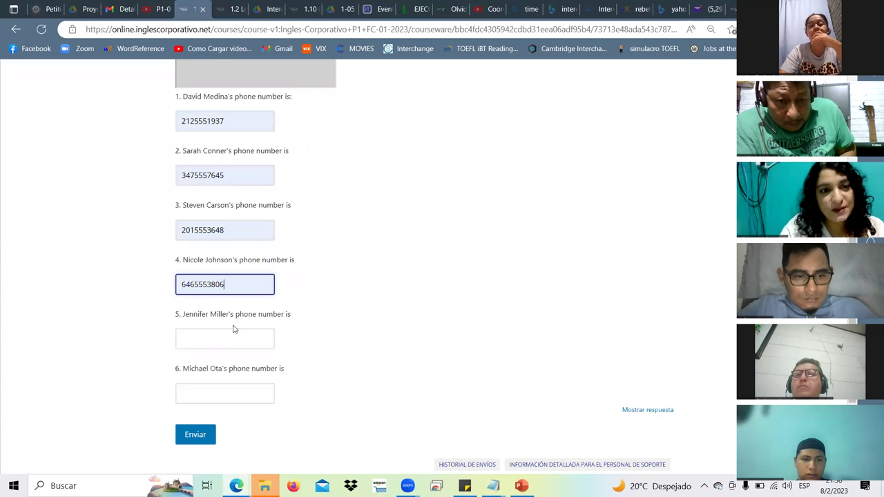
left_click(302, 330)
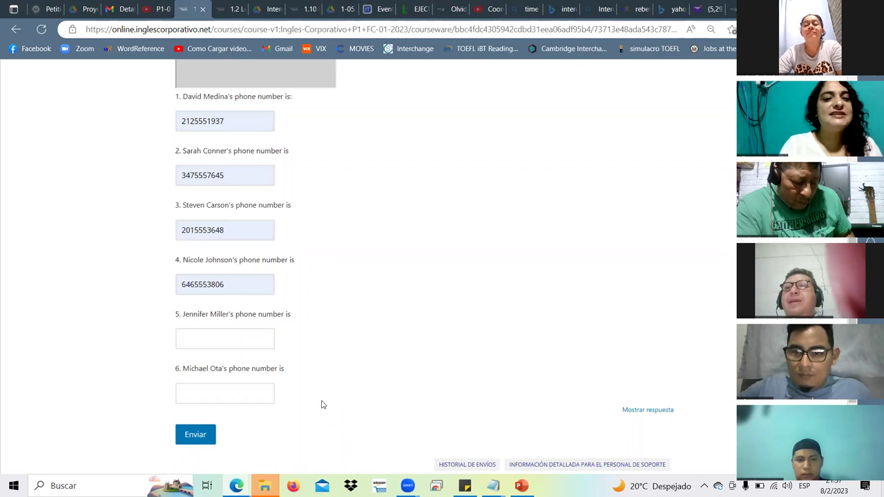
Answer question 5 with the same phone number as in question 4.
left_click(256, 338)
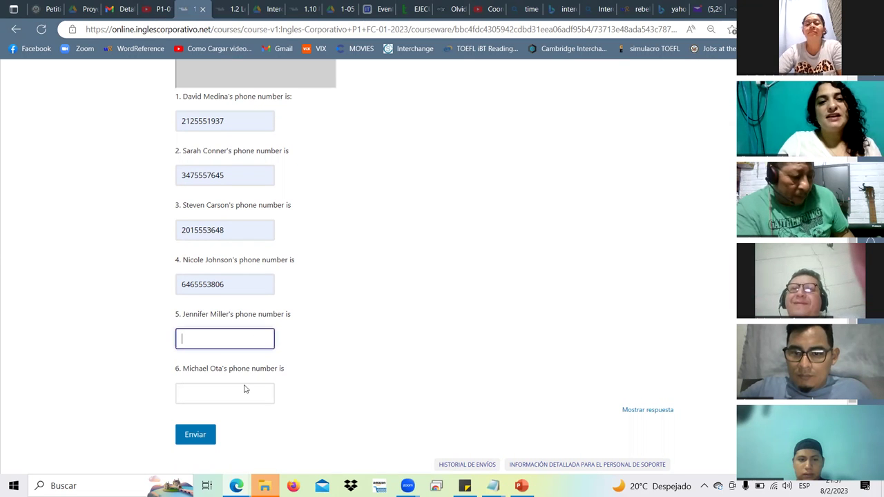
key("ctrl+v")
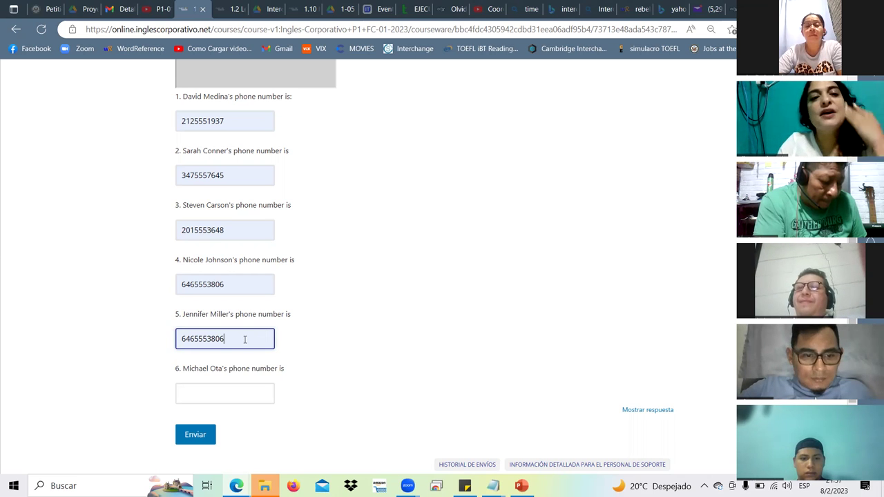
left_click_drag(220, 338, 215, 338)
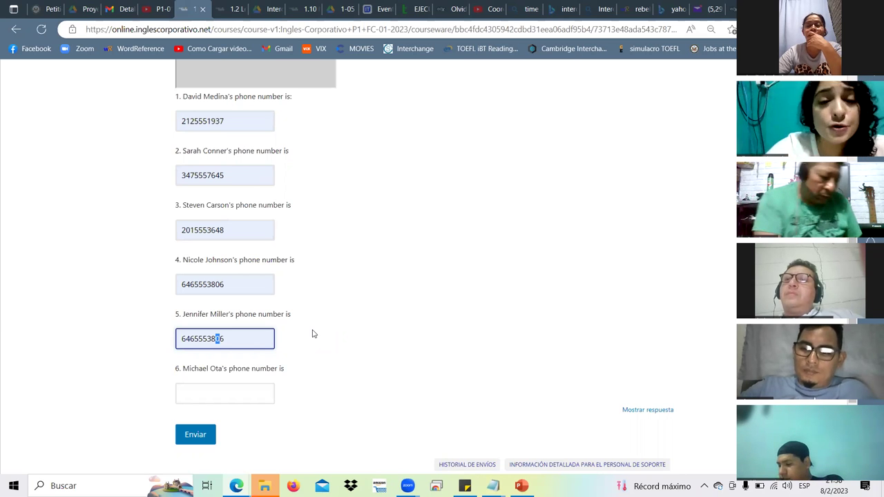
left_click(264, 392)
left_click(639, 321)
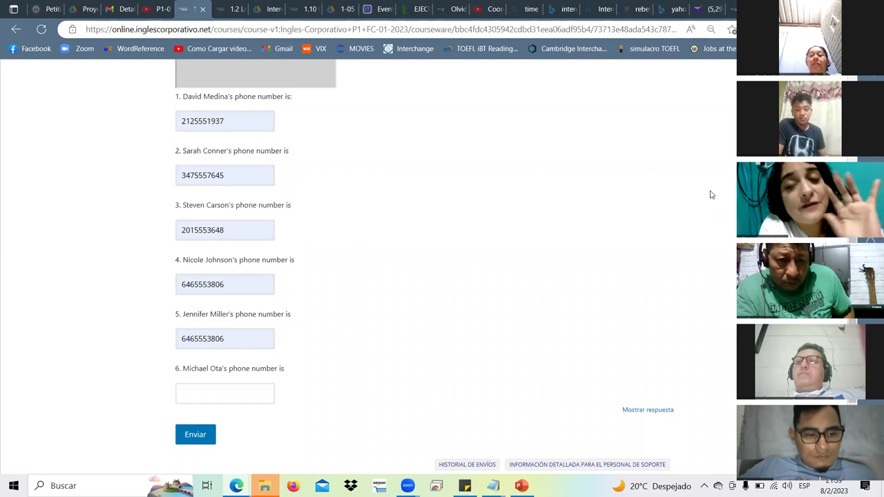
Fill in question 6 with the saved phone number containing spaces and remove the space within its last four digits.
left_click(231, 401)
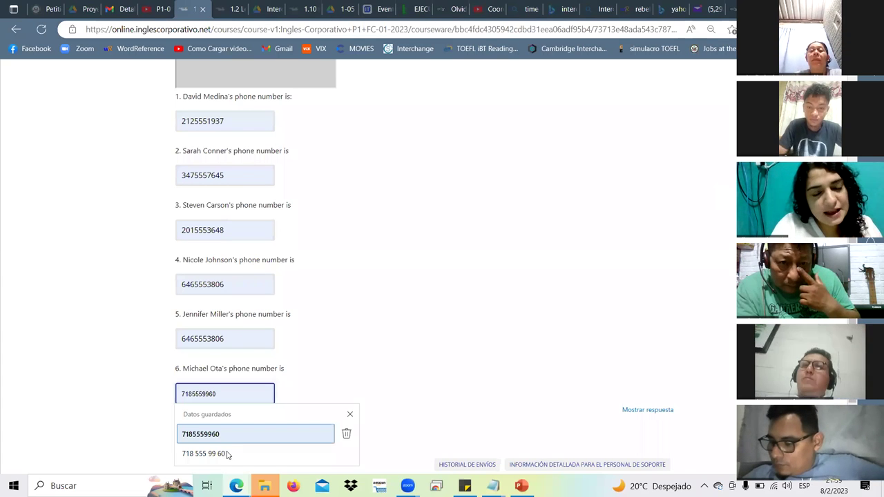
key("Return")
left_click(222, 393)
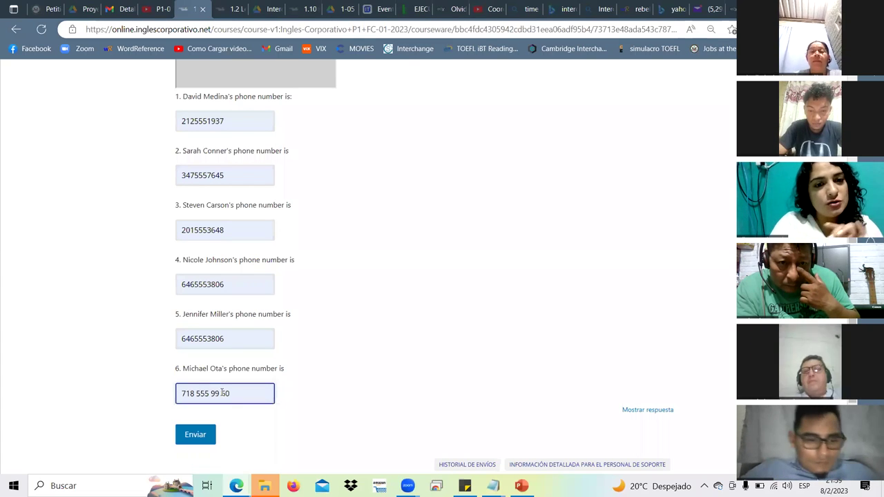
key("BackSpace")
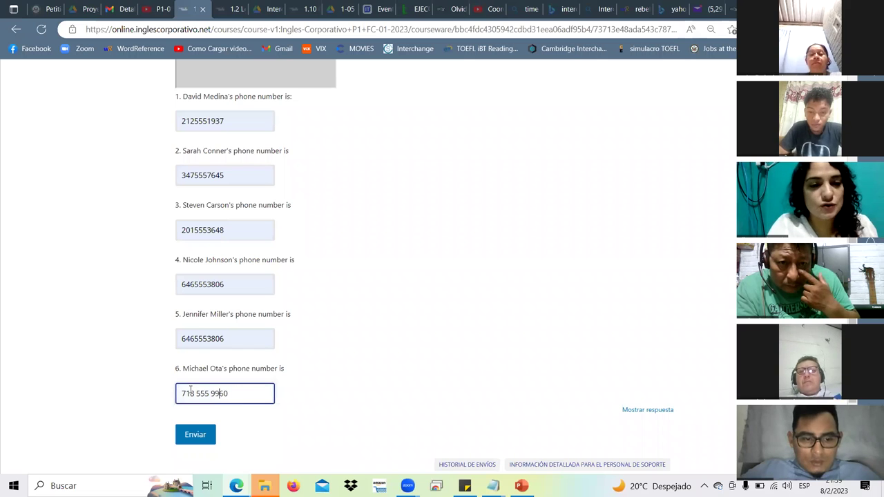
Check the digit groups of the phone number in question 6 and submit the Knowledge Check answers.
mouse_move(200, 394)
left_mouse_down()
mouse_move(181, 394)
mouse_move(195, 394)
left_mouse_up()
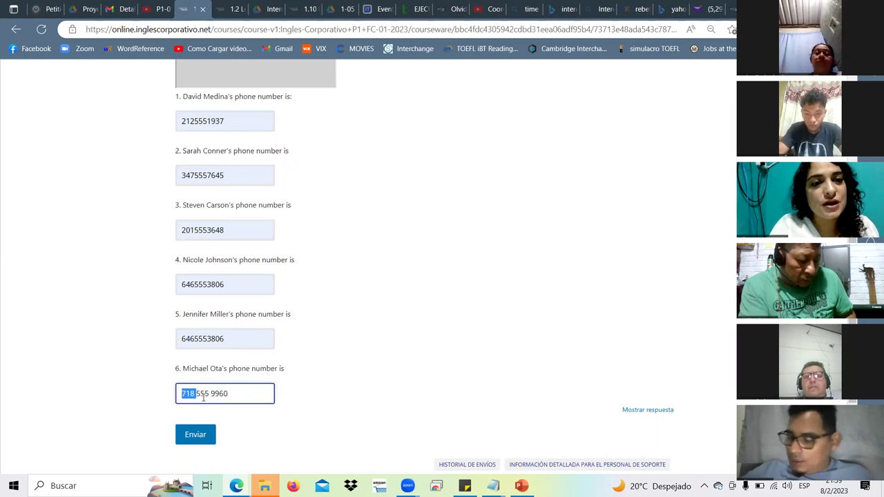
double_click(203, 393)
left_click(198, 393)
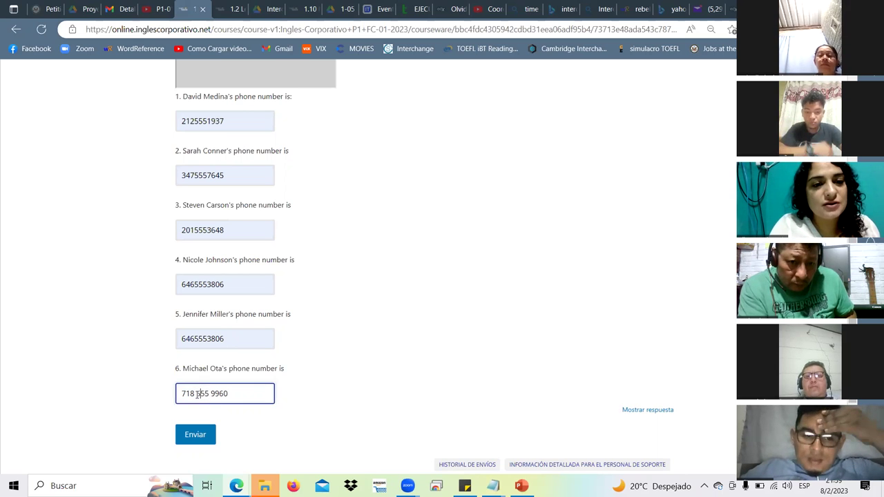
double_click(207, 394)
left_click(209, 393)
left_click_drag(218, 393, 251, 394)
left_click(255, 396)
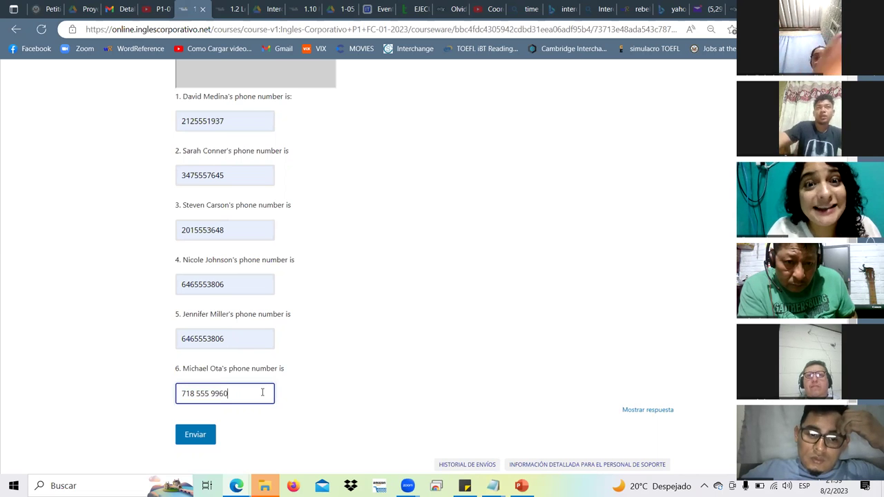
left_click_drag(196, 393, 201, 394)
left_click(213, 398)
type("5")
left_click(201, 431)
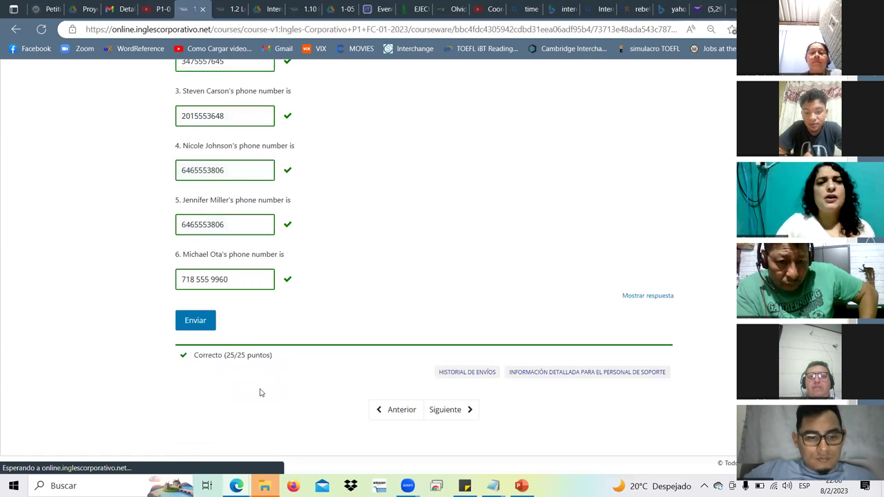
Review the graded phone number answers for all six questions and the Knowledge Check score.
scroll(251, 384, "up", 2)
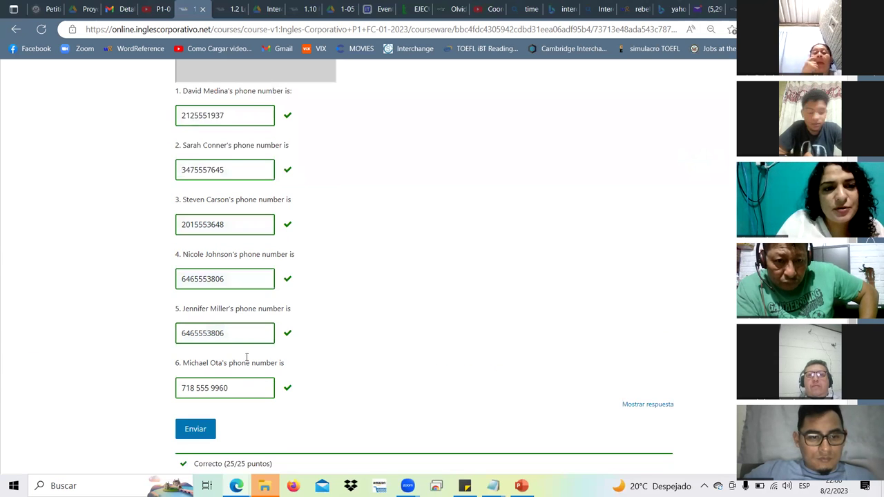
scroll(246, 357, "up", 4)
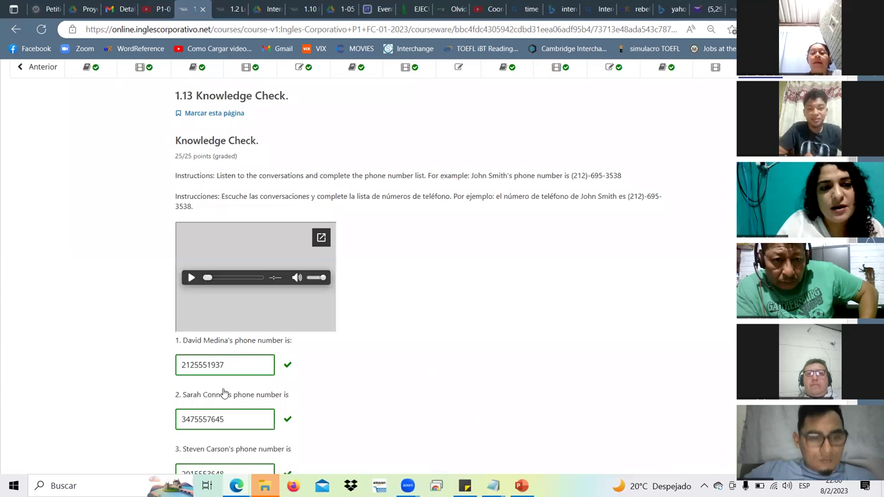
scroll(222, 387, "down", 4)
double_click(192, 388)
double_click(202, 388)
left_click(242, 337)
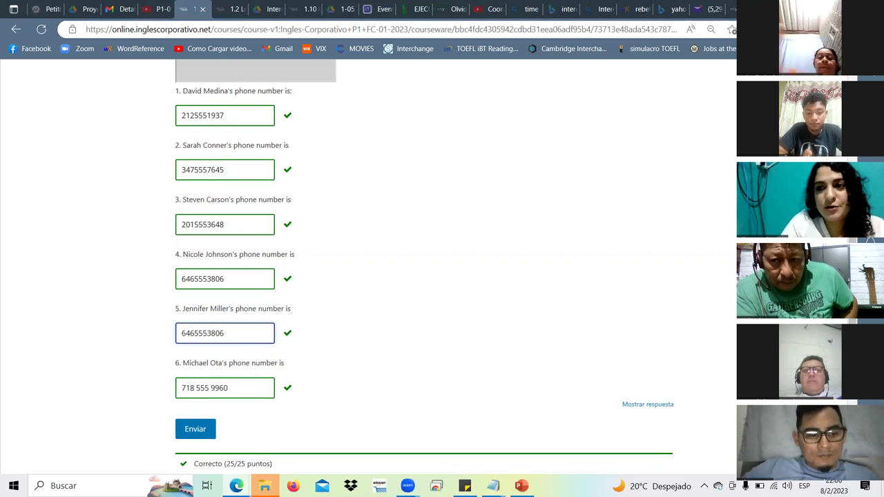
scroll(366, 262, "up", 1)
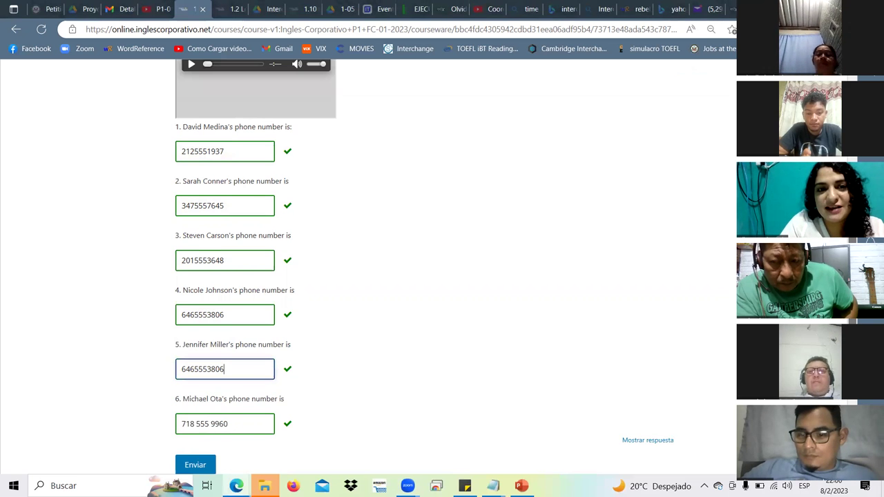
scroll(366, 269, "up", 1)
key("ctrl+minus")
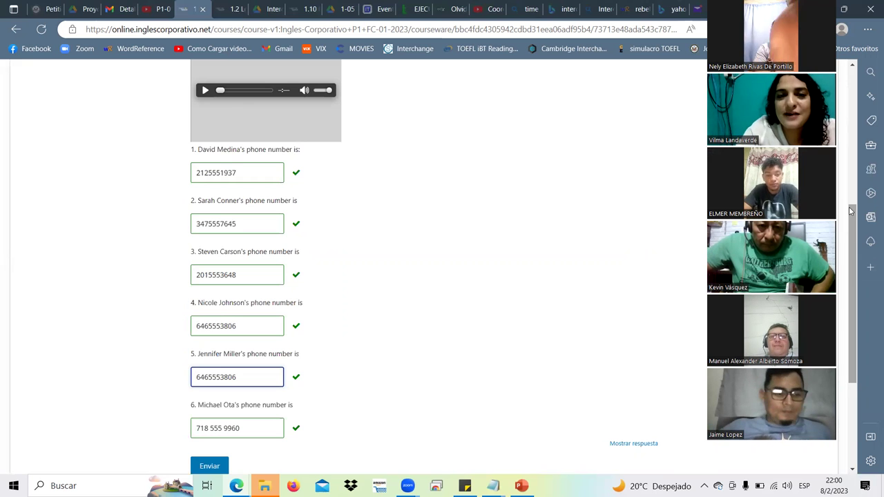
scroll(850, 211, "up", 2)
scroll(851, 211, "up", 2)
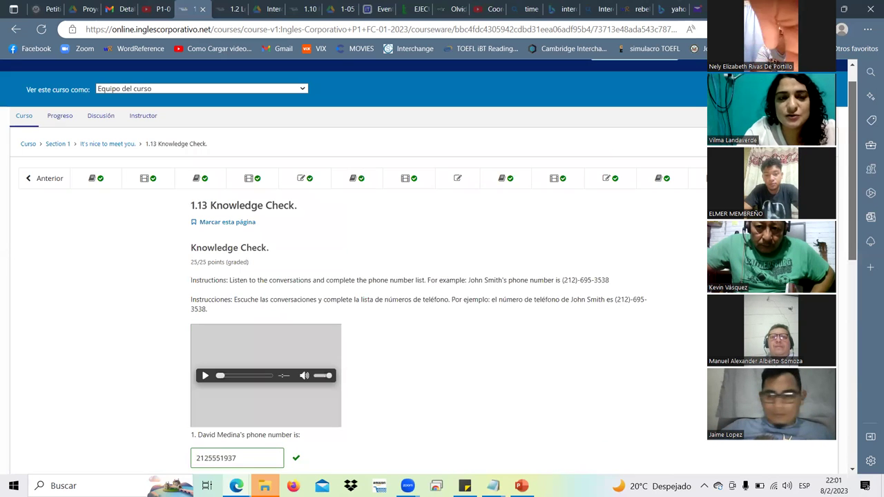
Go to the 2.0 Lesson Objective page in Section 2, What's this?, and read the English objective.
scroll(851, 211, "up", 1)
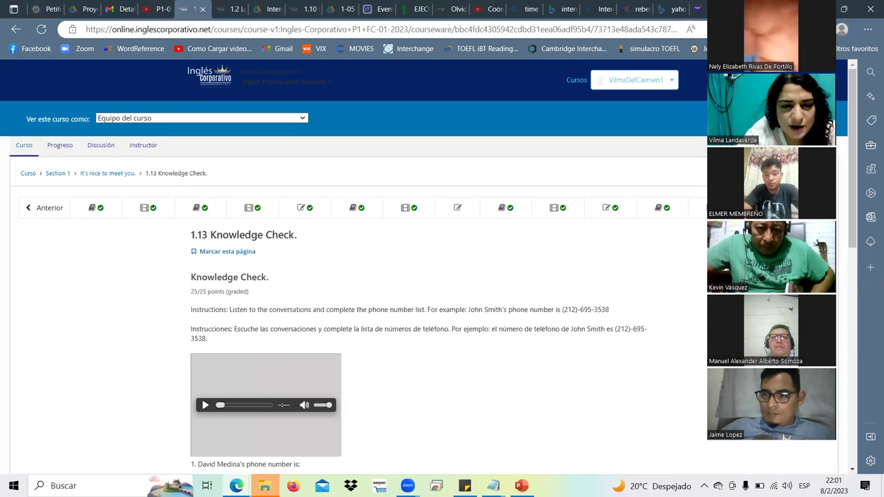
key("F5")
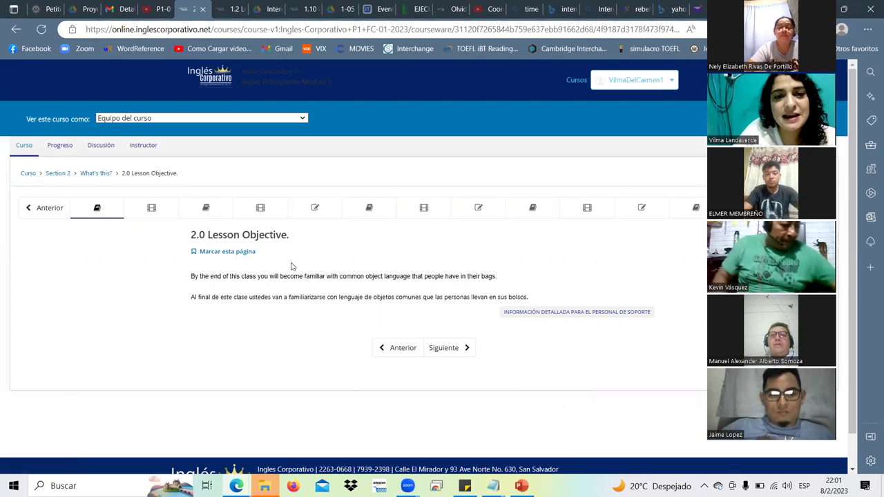
left_click_drag(356, 275, 503, 271)
Advance to the 2.1 What's in your bag? page and check the speed and volume controls of its lesson video.
left_click(443, 349)
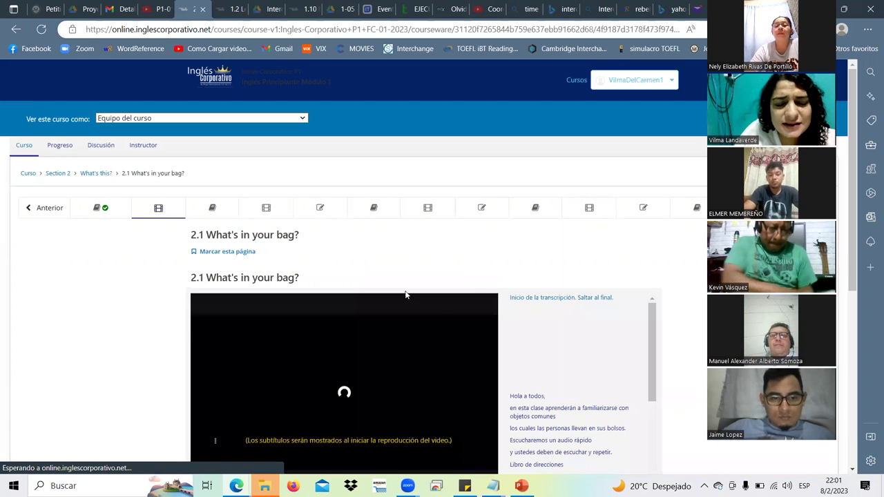
scroll(380, 295, "down", 2)
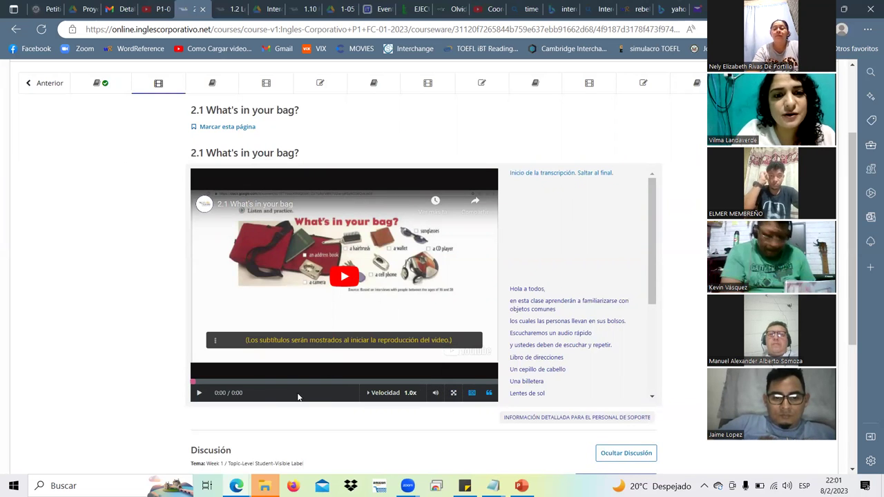
left_click(387, 392)
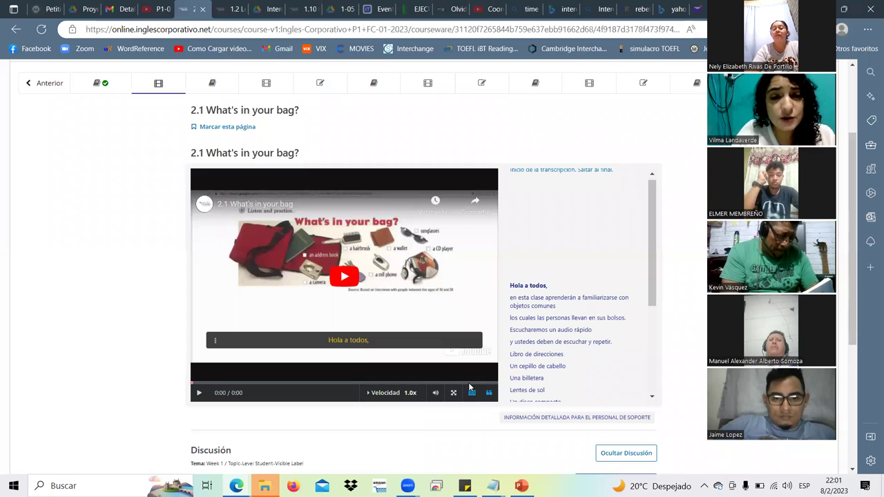
mouse_move(435, 397)
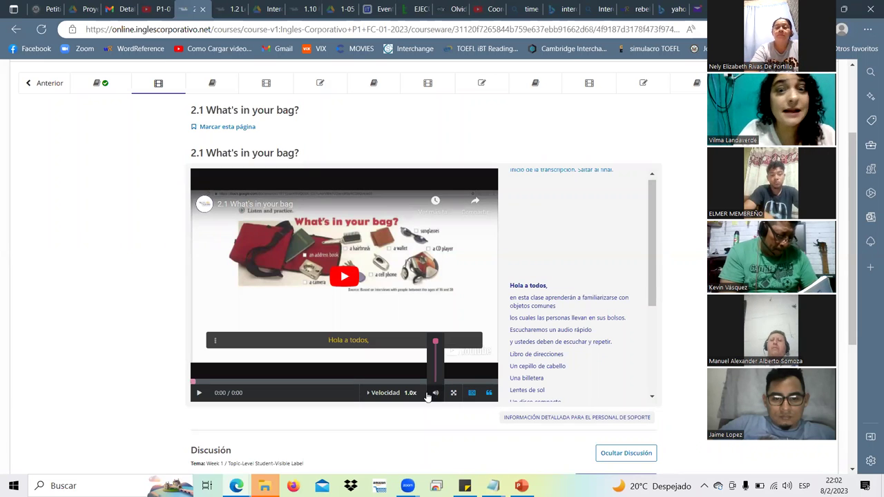